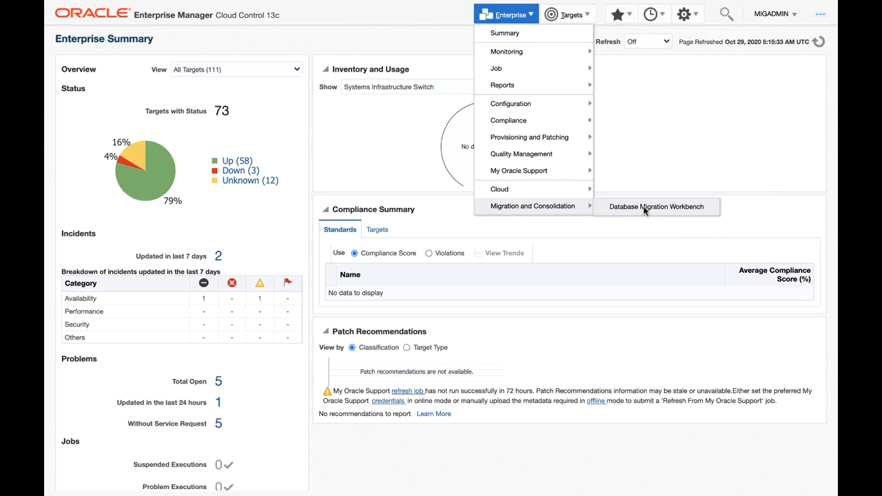
Open the Database Migration Workbench and show migration activities from the last 7 Days.
left_click(645, 208)
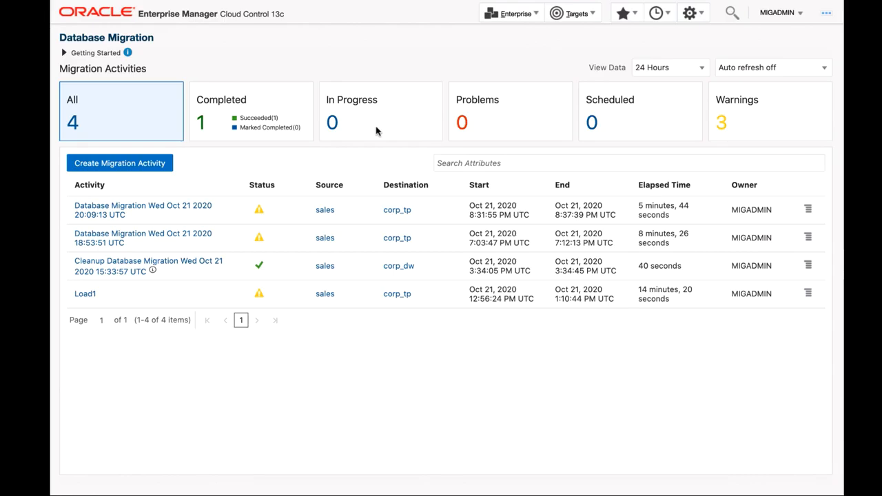
left_click(666, 72)
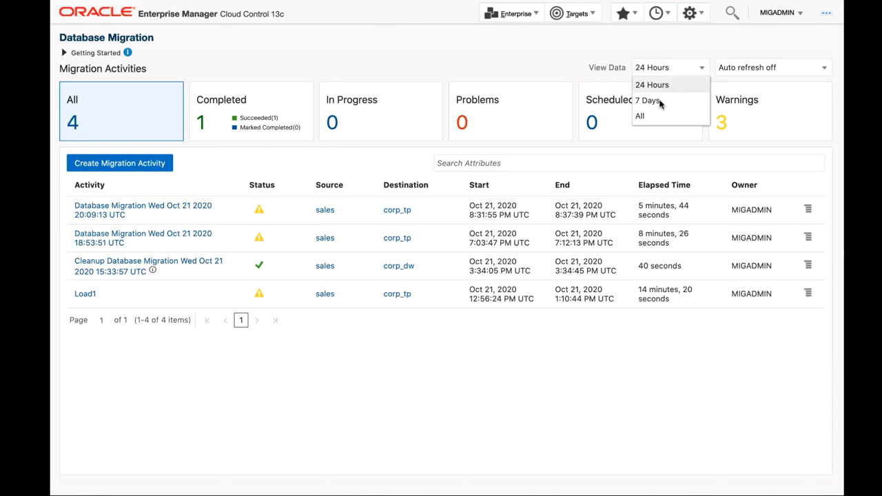
left_click(660, 103)
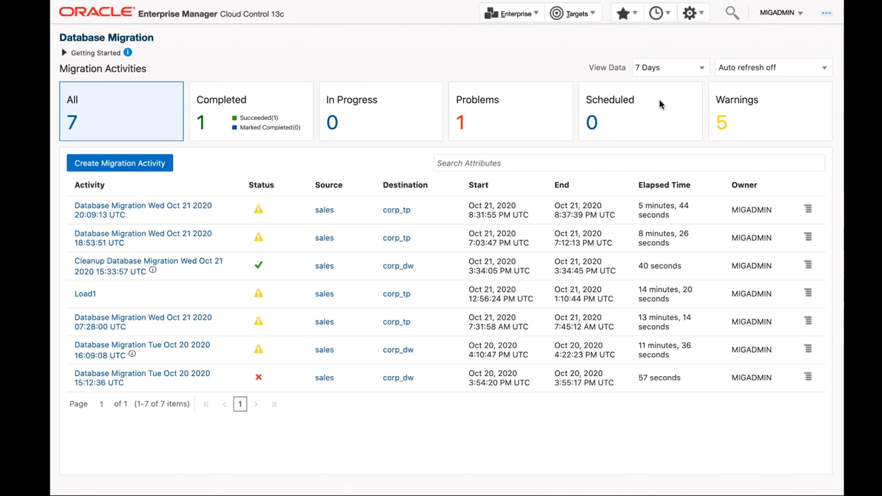
Look at the Getting Started workflow diagram and collapse it again.
left_click(63, 53)
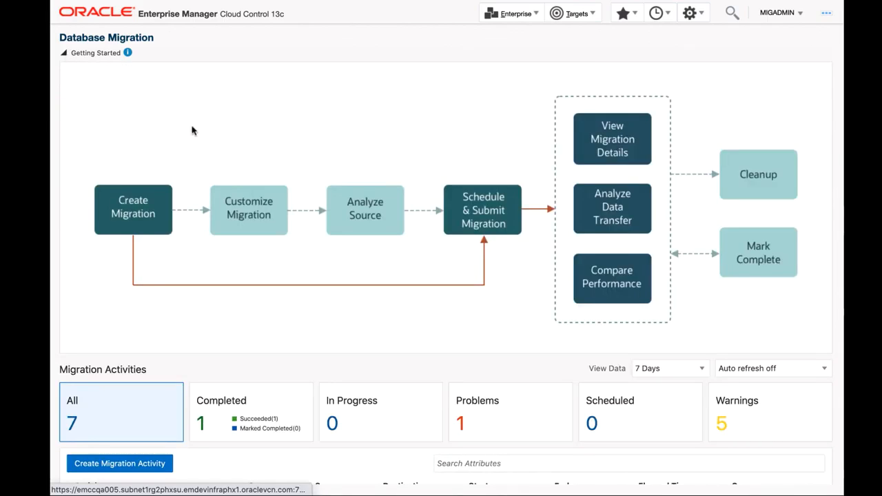
left_click(63, 53)
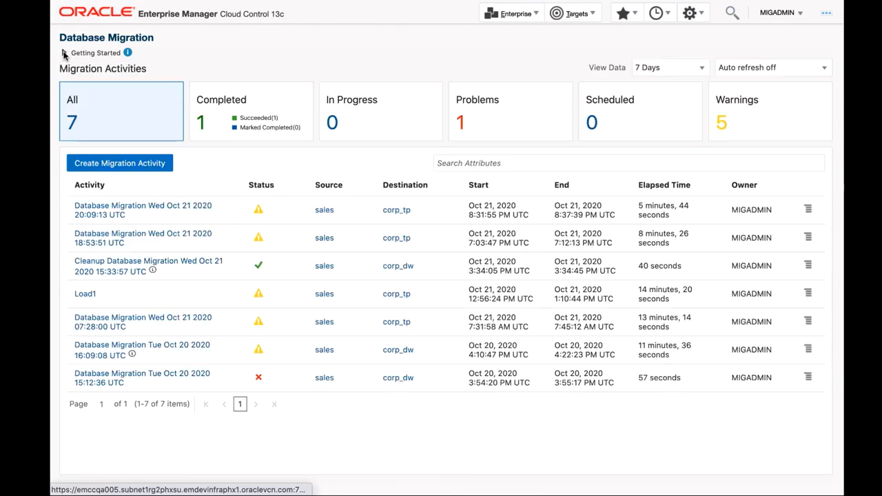
Start a new migration activity with the migration scope set to Full Database.
left_click(145, 170)
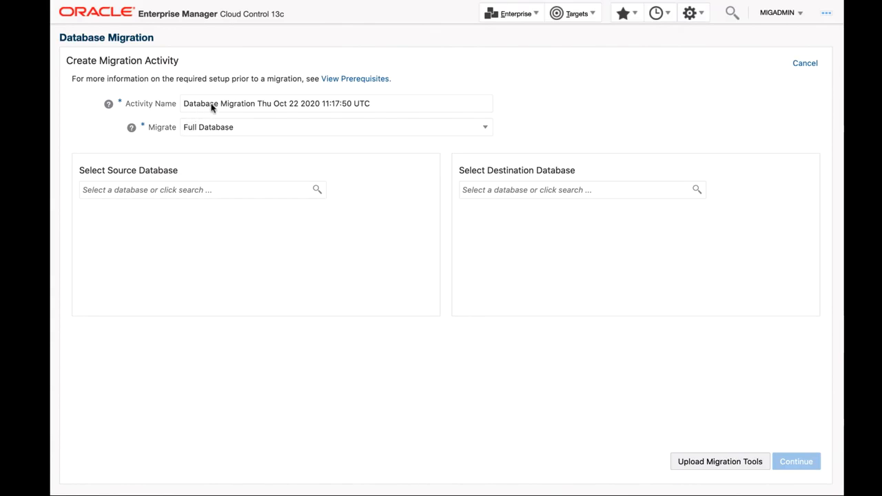
left_click(242, 129)
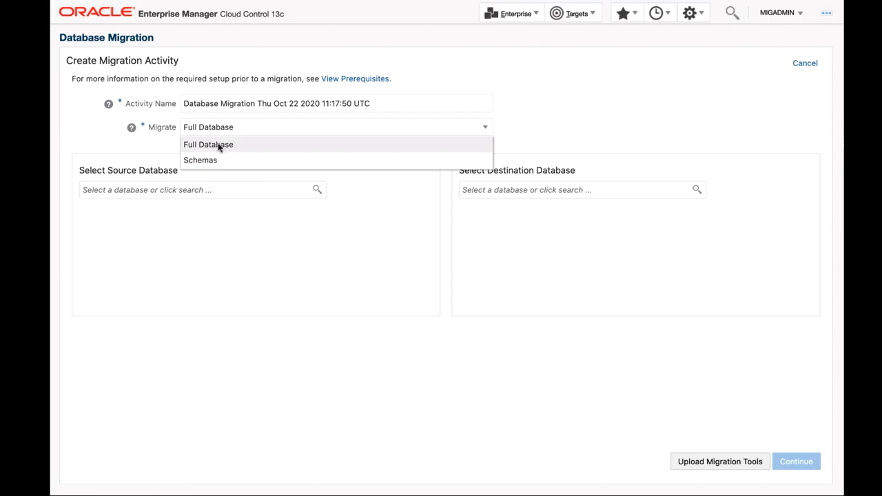
left_click(219, 145)
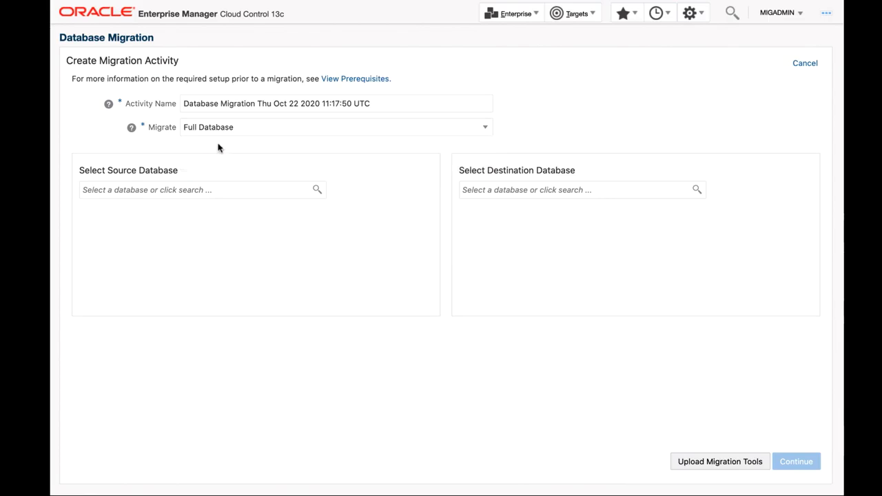
Search for source databases with an added Department filter and choose sales as the source database.
left_click(317, 190)
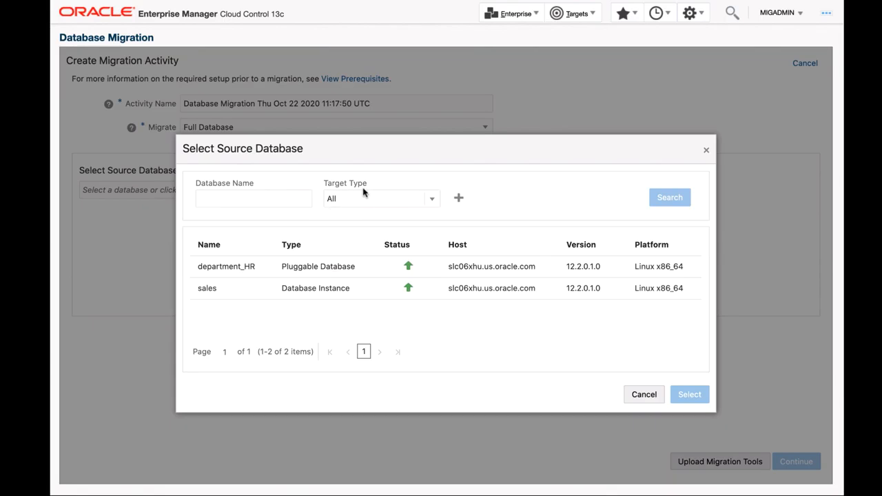
left_click(459, 199)
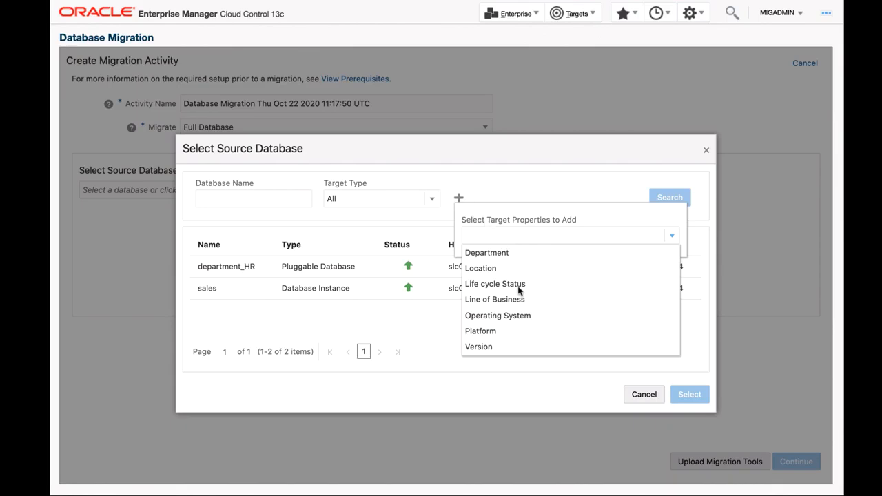
left_click(501, 253)
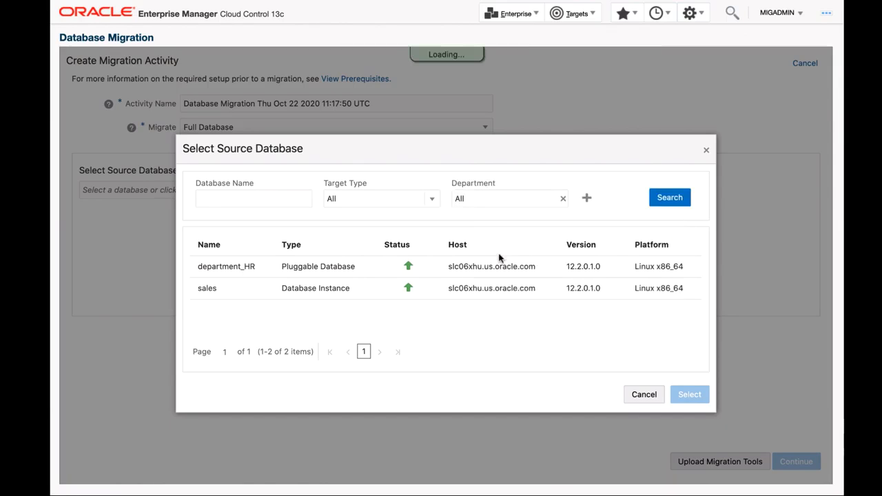
left_click(248, 293)
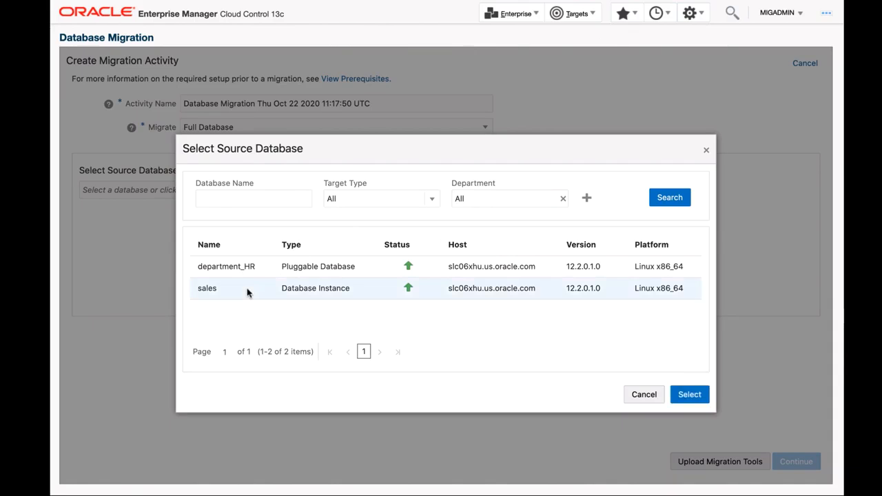
left_click(690, 395)
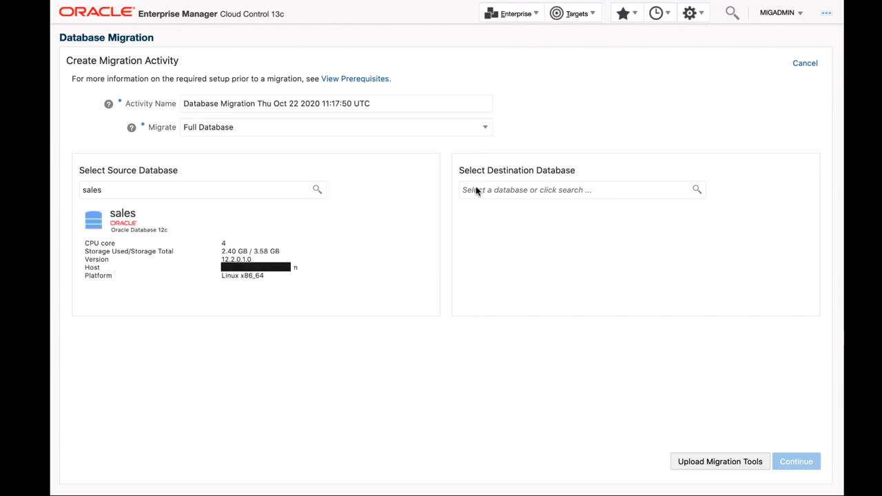
Choose corp_tp as the destination database and continue to the activity details.
left_click(476, 191)
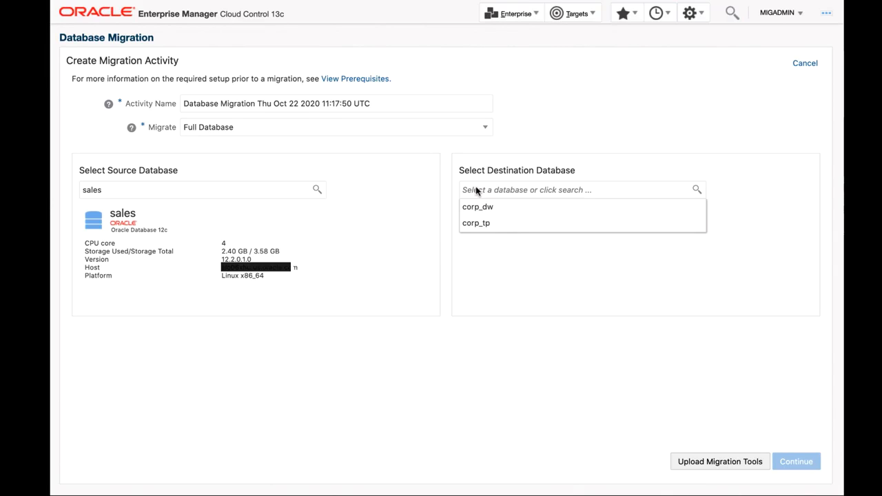
left_click(485, 225)
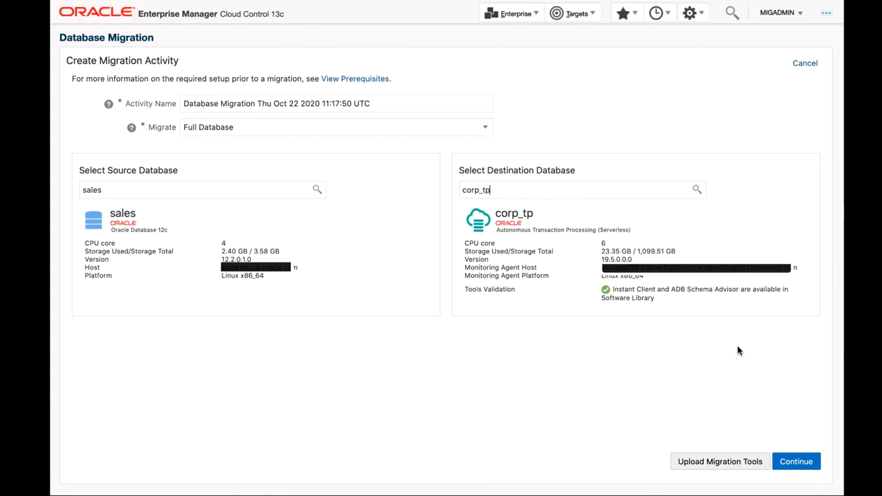
left_click(787, 464)
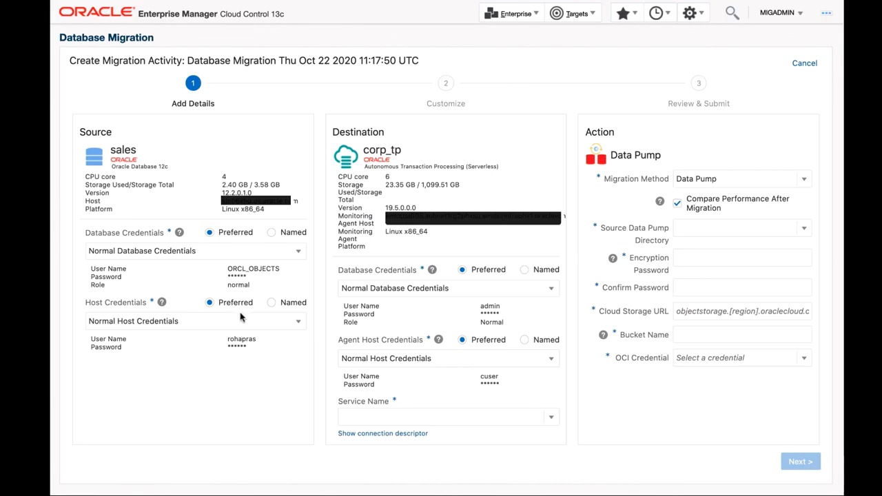
Set the destination's service name to the one ending in _high (TCPS) and show its connection descriptor.
left_click(408, 417)
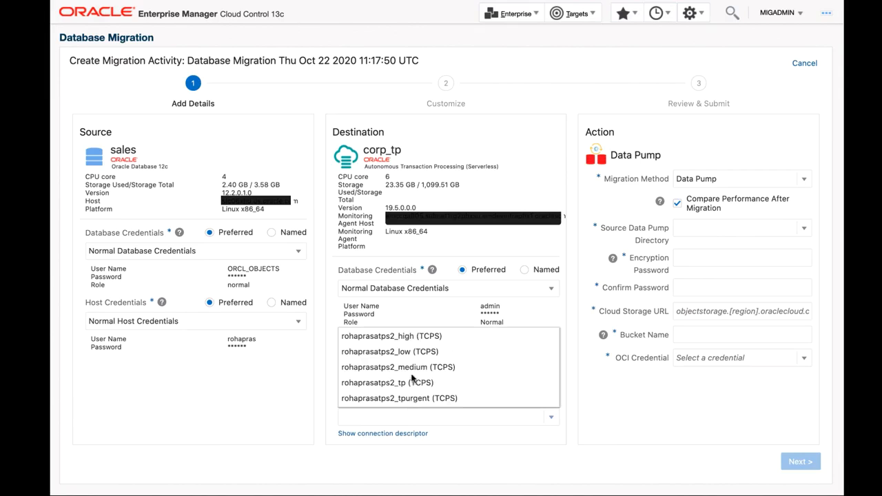
left_click(426, 337)
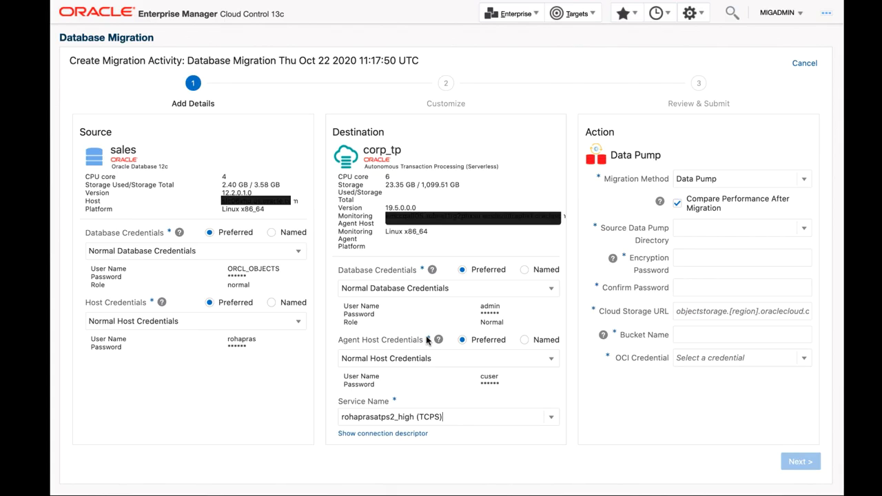
left_click(419, 433)
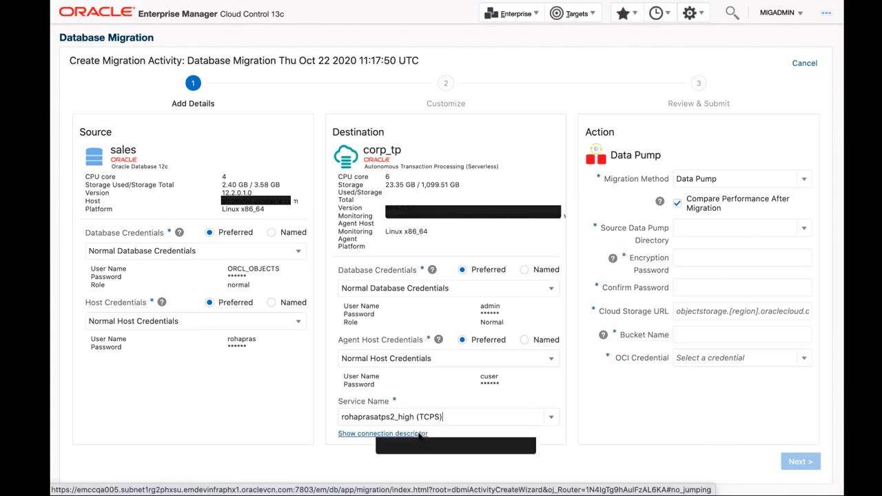
Set the source Data Pump directory to DATA_PUMP_DIR and enter and confirm the encryption password.
left_click(740, 224)
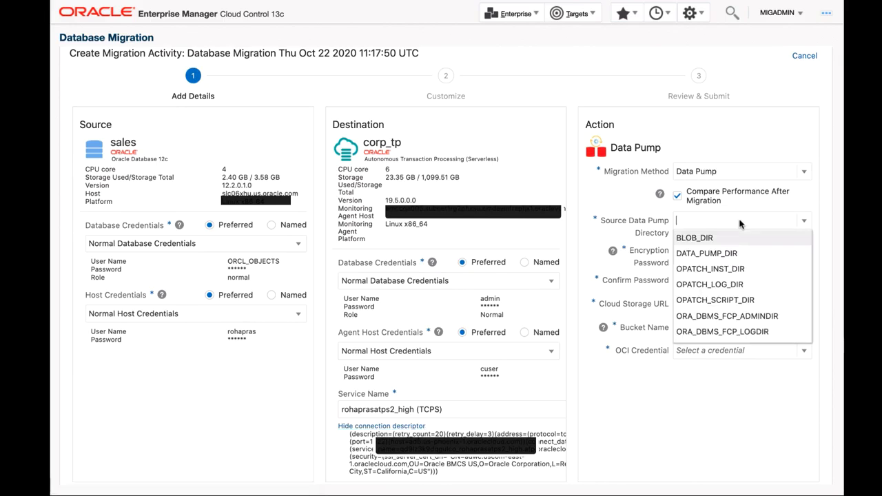
left_click(719, 253)
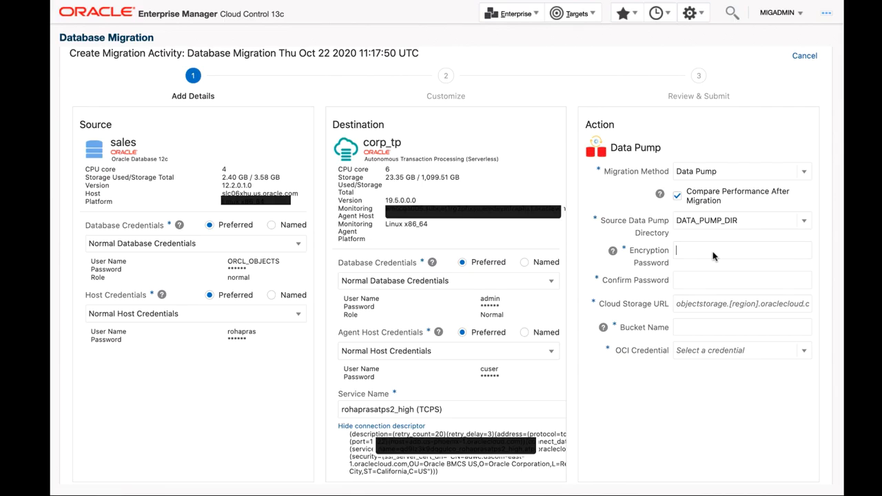
type("••••••••")
left_click(703, 280)
type("••••••••")
Set the cloud storage URL to objectstorage.us-phoenix-1.oraclecloud.com, the bucket name to dbmsdev and the OCI credential to OCI_CRED2.
left_click(698, 310)
type("objectstorage.us-phoenix-1.oraclecloud.com")
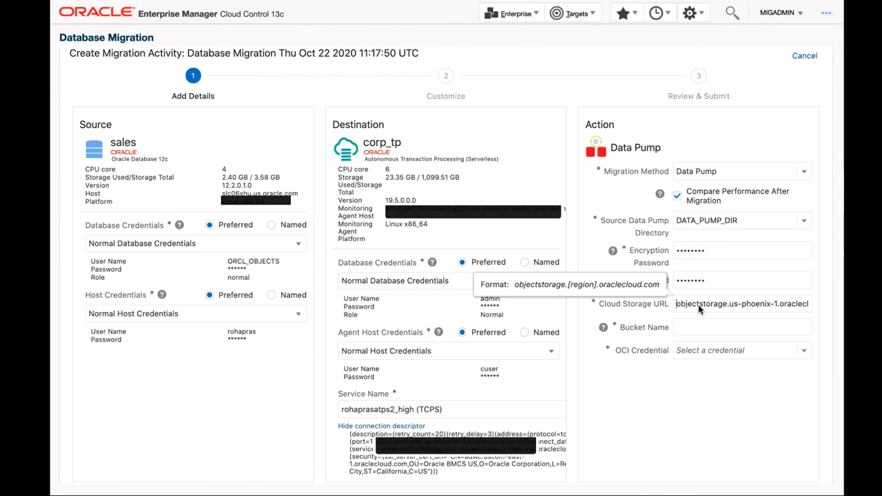
left_click(696, 329)
type("dbmsdev")
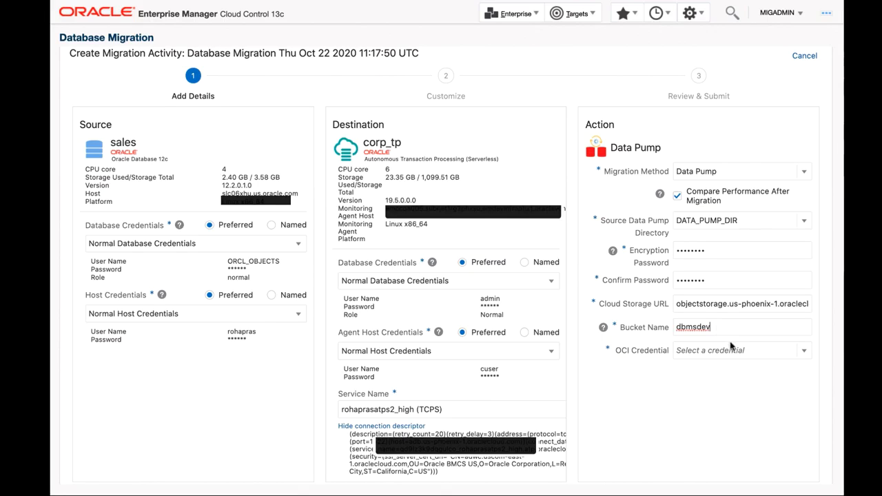
left_click(732, 353)
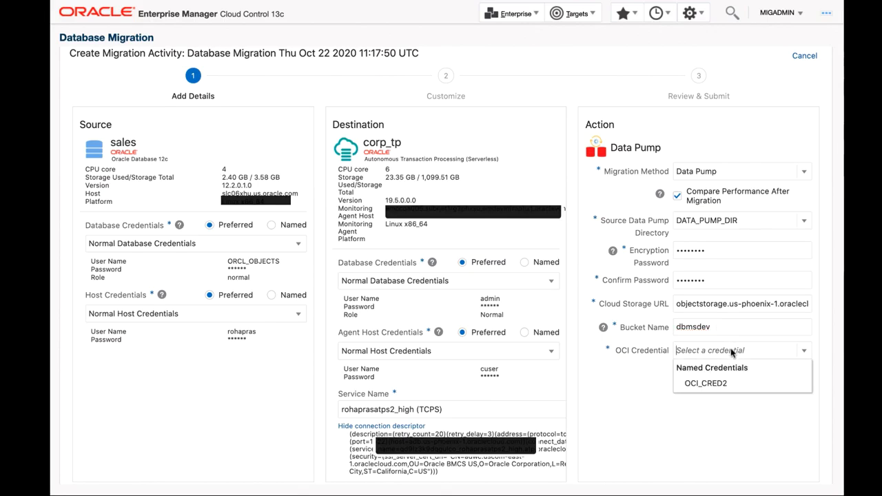
left_click(716, 385)
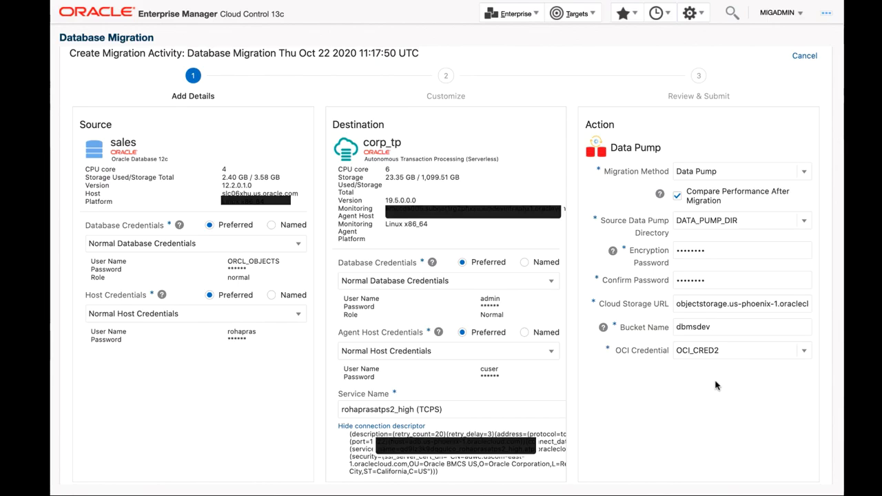
Proceed through the Customize stage with its preset export and import options to Review & Submit.
scroll(716, 385, "down", 1)
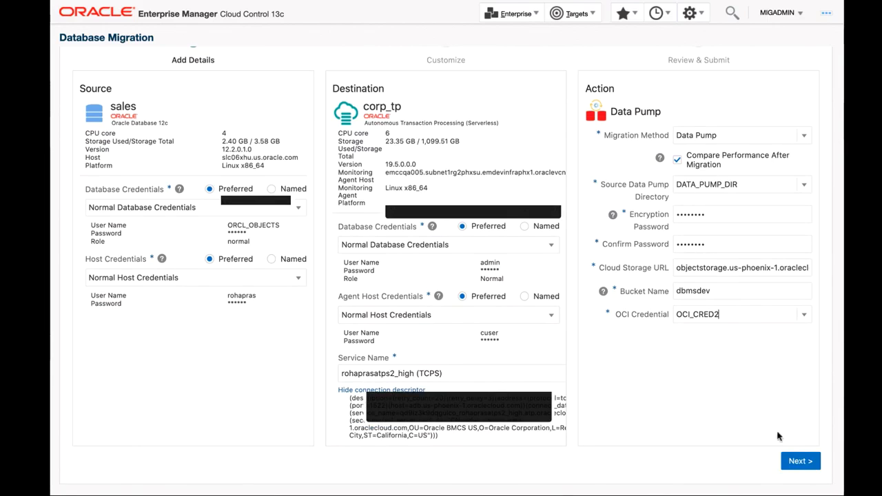
left_click(801, 462)
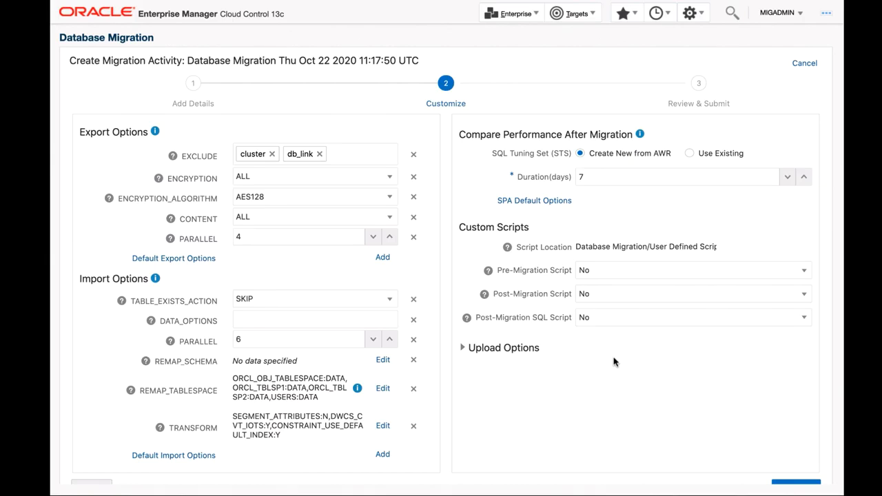
scroll(690, 414, "down", 1)
left_click(786, 465)
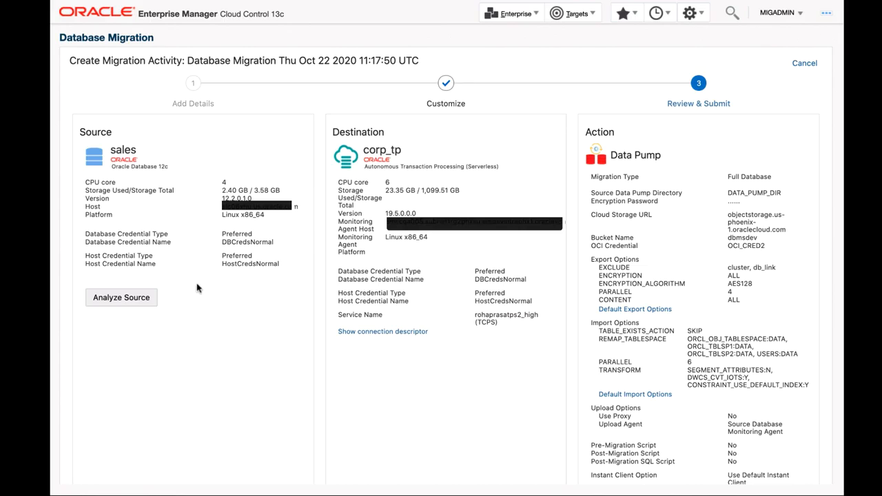
Run the source analysis on sales using the named SYSDBA credential SRC_SYS_CREDS.
left_click(122, 300)
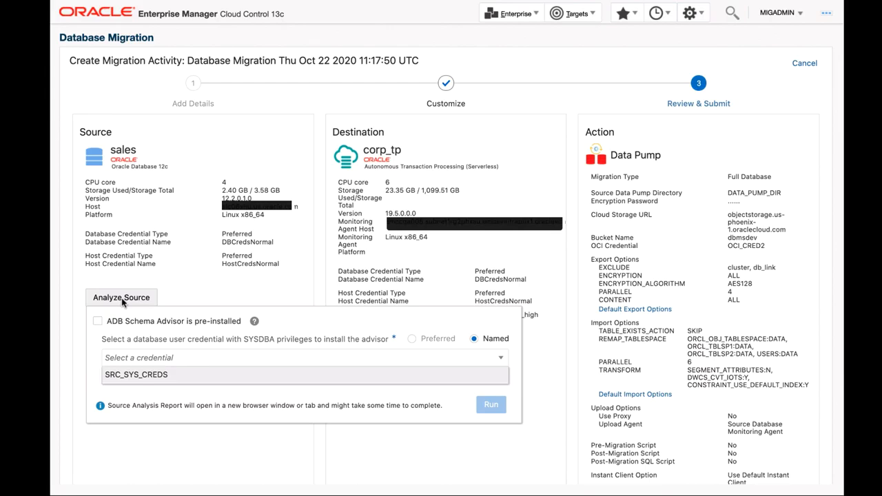
left_click(165, 377)
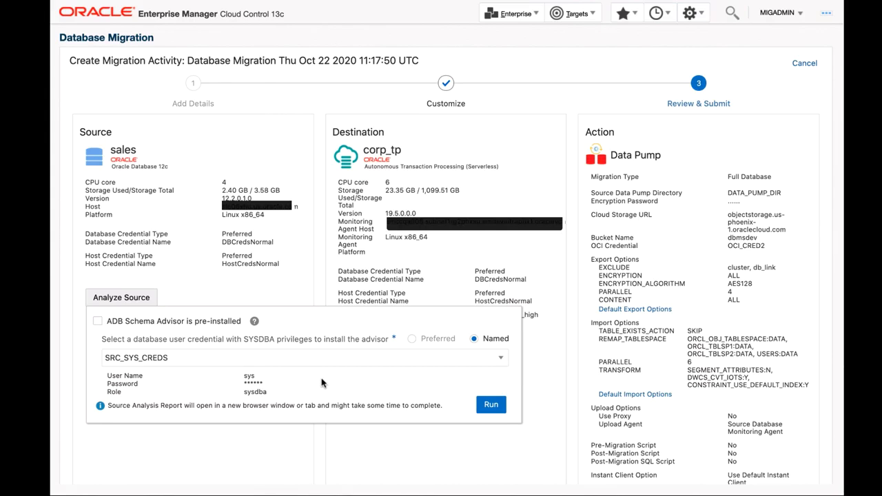
left_click(489, 406)
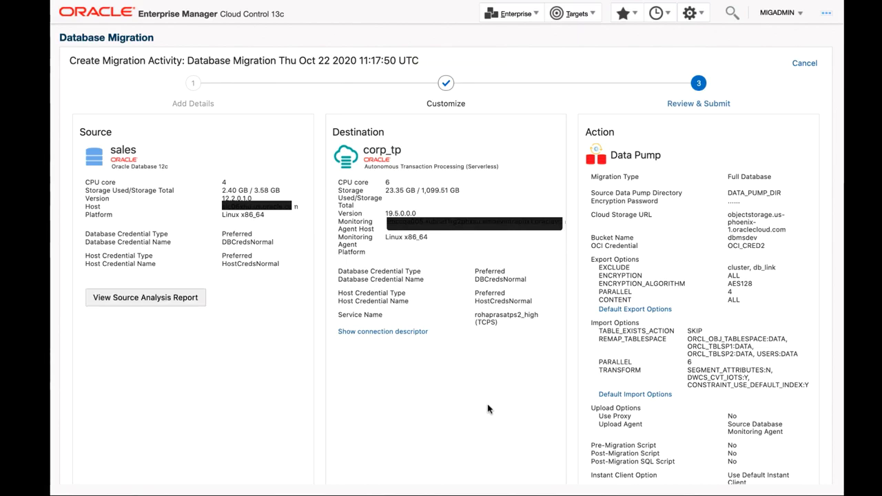
Validate the migration activity from sales to corp_tp and close the pre-check results.
scroll(488, 409, "down", 3)
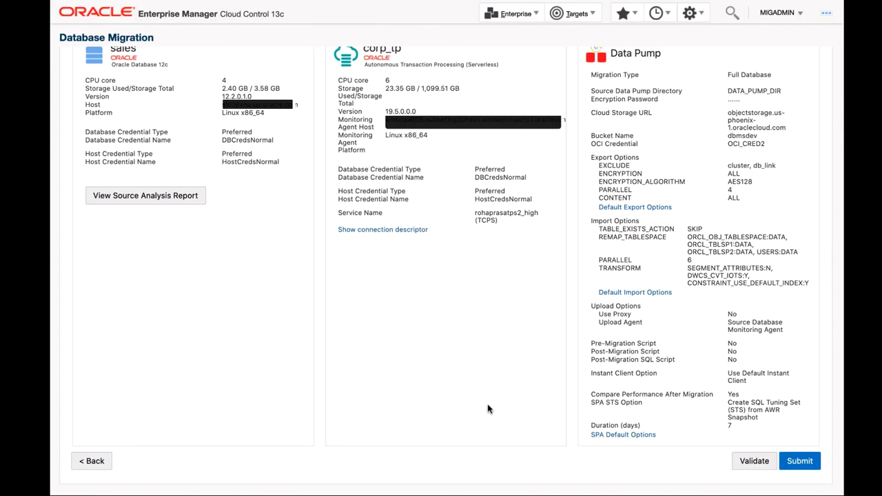
left_click(755, 461)
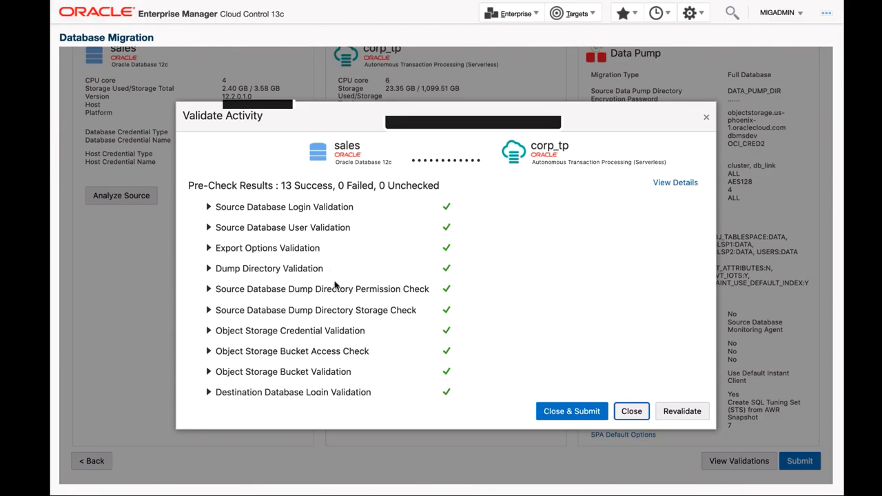
left_click(631, 412)
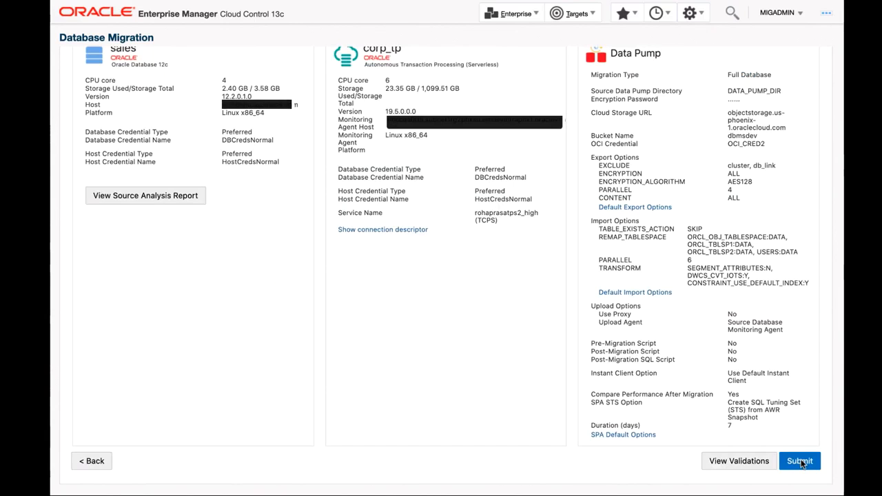
Submit the sales to corp_tp migration for immediate execution, confirming the source analysis and expanding its JSON, and return to the activities list.
left_click(801, 463)
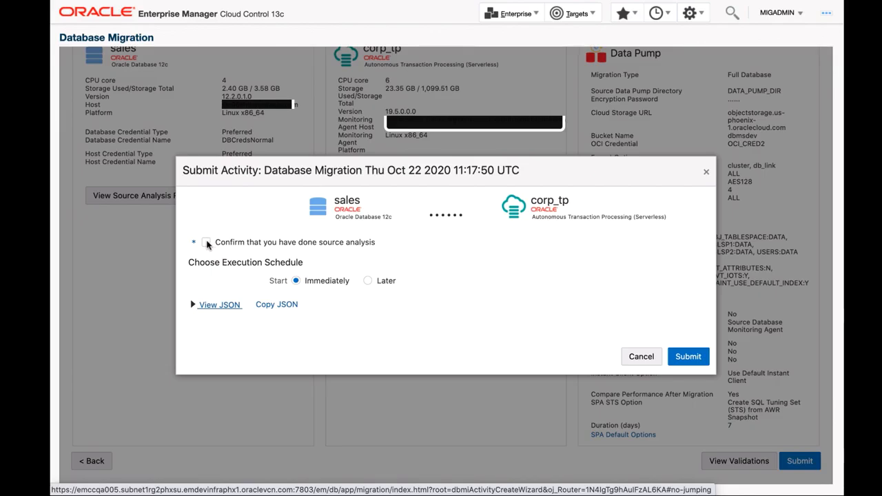
left_click(207, 243)
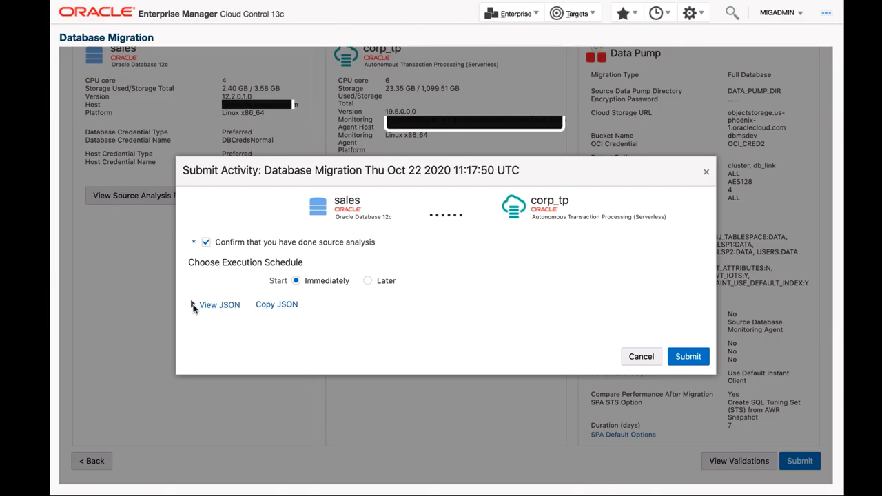
left_click(194, 306)
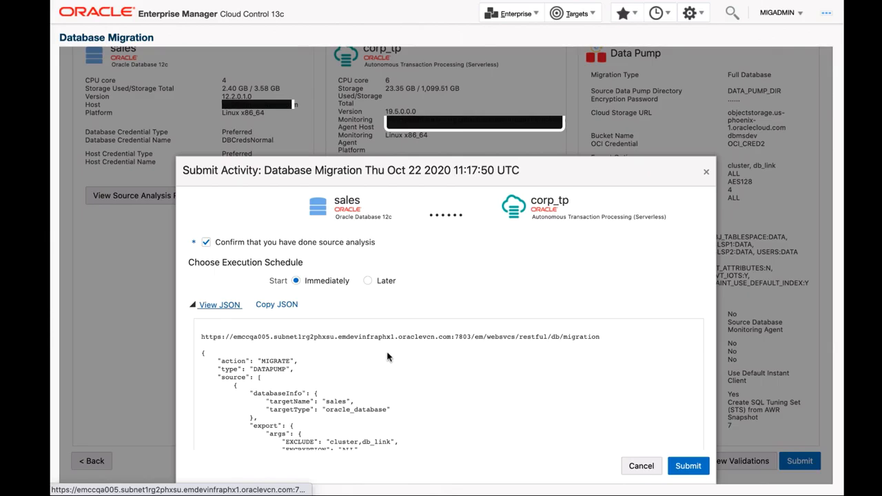
left_click(689, 468)
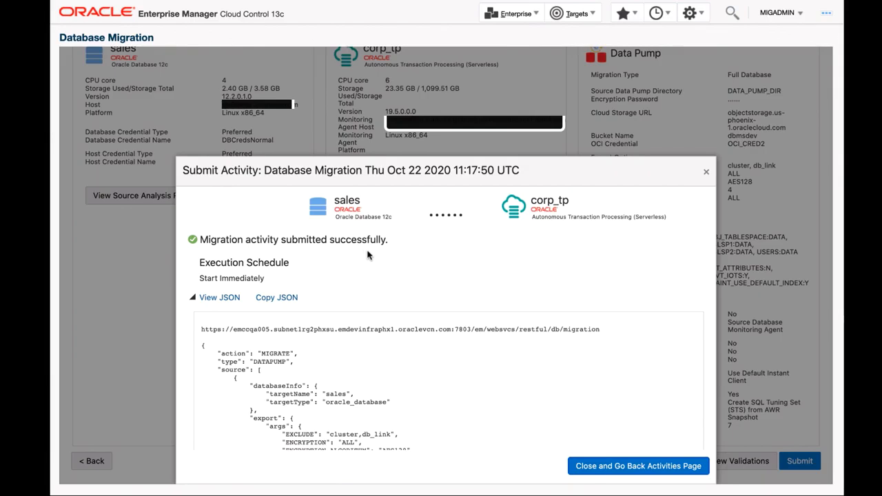
left_click(625, 467)
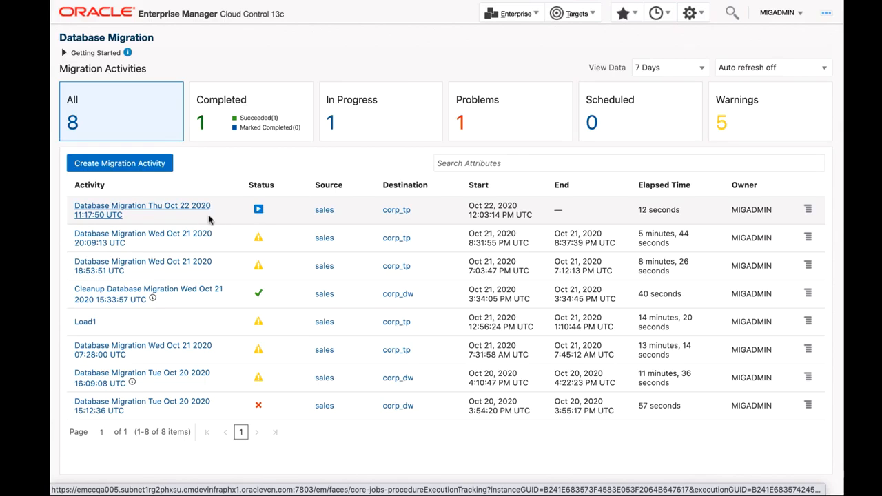
Review the procedure steps of the Database Migration Thu Oct 22 2020 11:17:50 UTC activity and return to the migration activities.
left_click(125, 211)
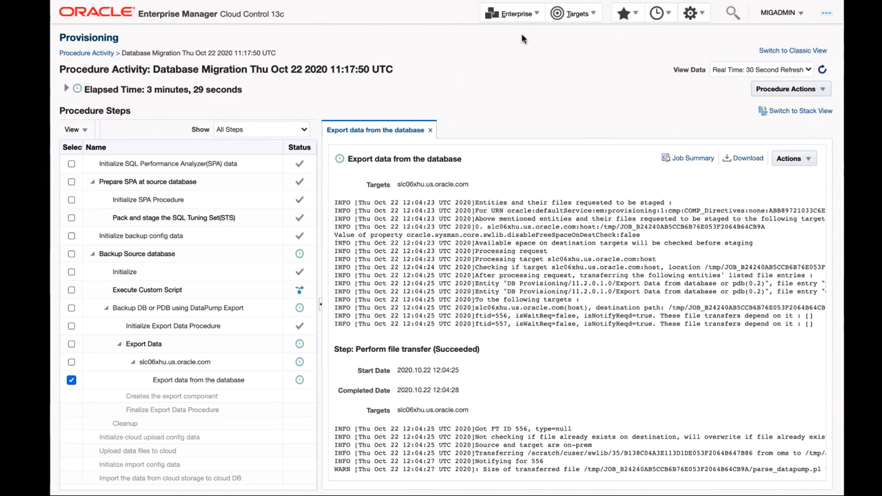
left_click(532, 15)
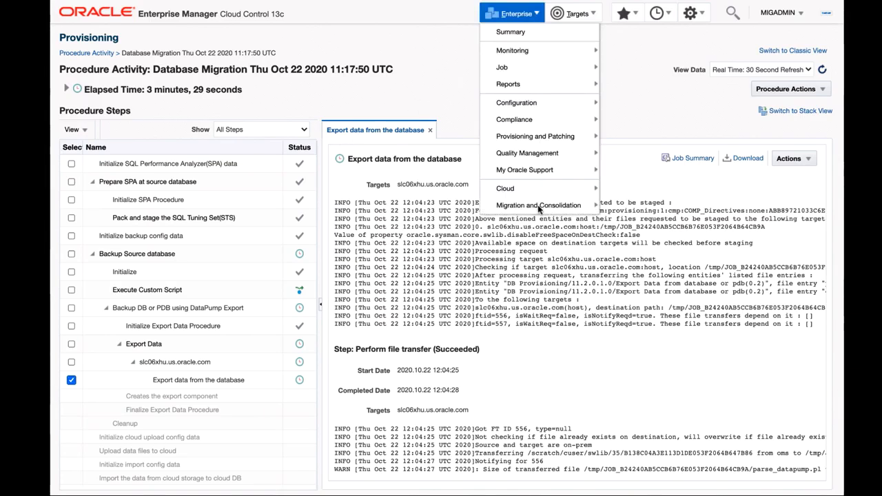
mouse_move(537, 205)
left_click(629, 207)
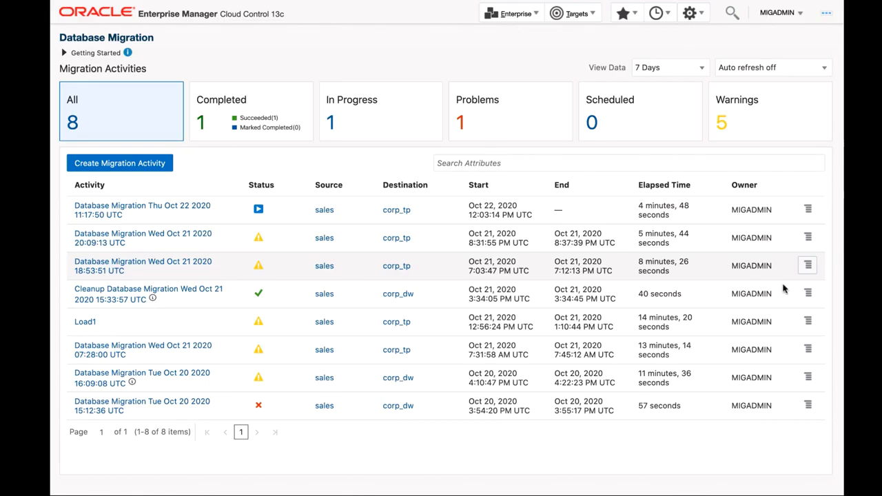
Examine the analysis of Database Migration Wed Oct 21 2020 18:53:51 UTC, including the FGA_POLICY import error details and the Datapump options.
left_click(809, 268)
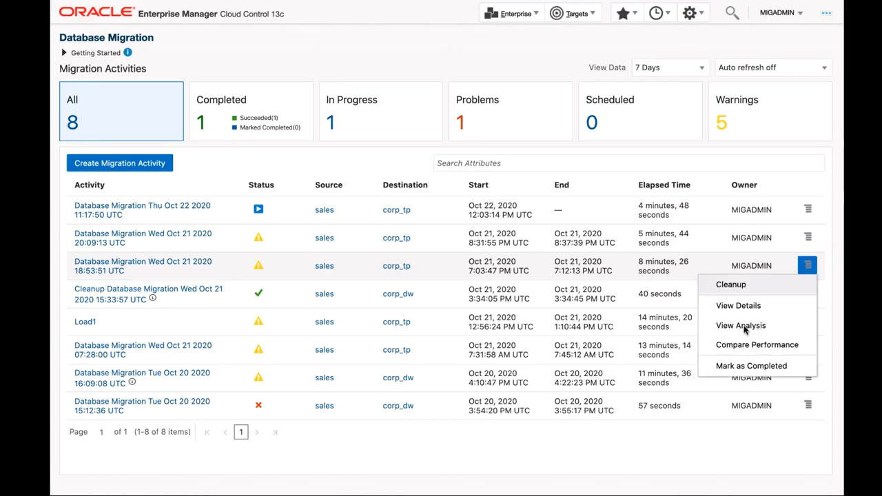
left_click(741, 326)
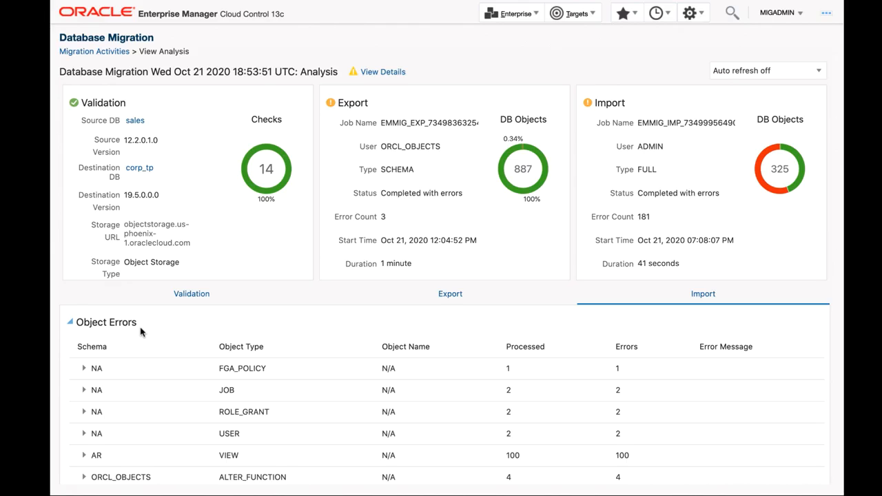
left_click(84, 369)
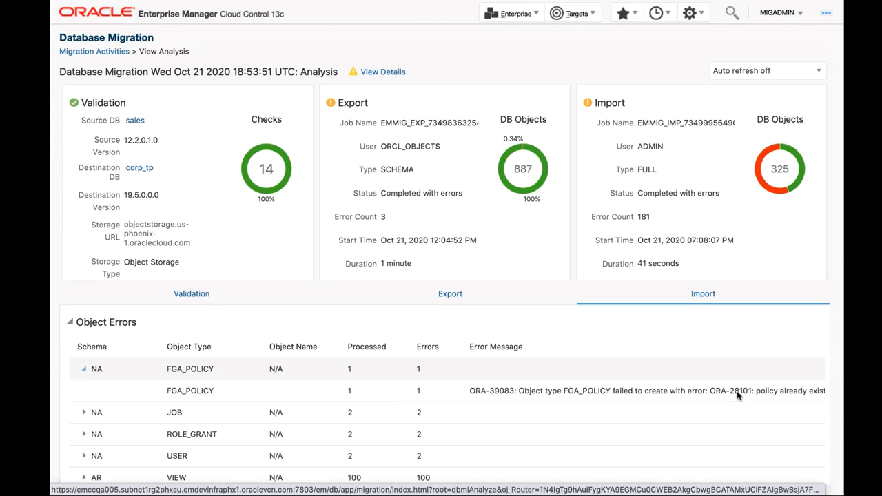
scroll(597, 379, "down", 10)
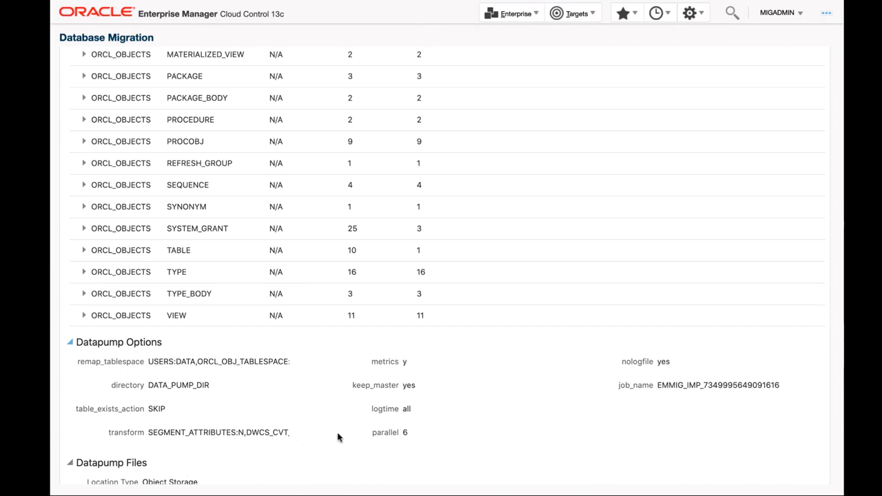
scroll(349, 434, "down", 4)
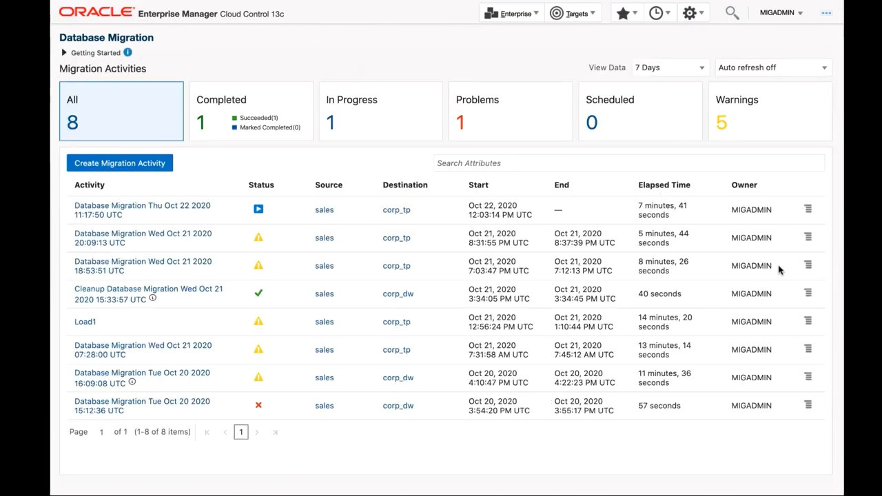
View the performance comparison report of Database Migration Wed Oct 21 2020 18:53:51 UTC, including the comparison with no indexes.
left_click(808, 267)
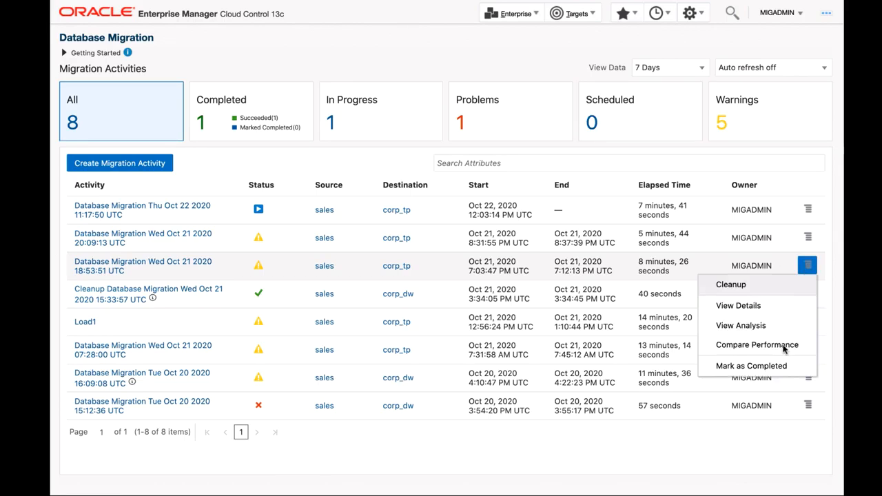
left_click(757, 345)
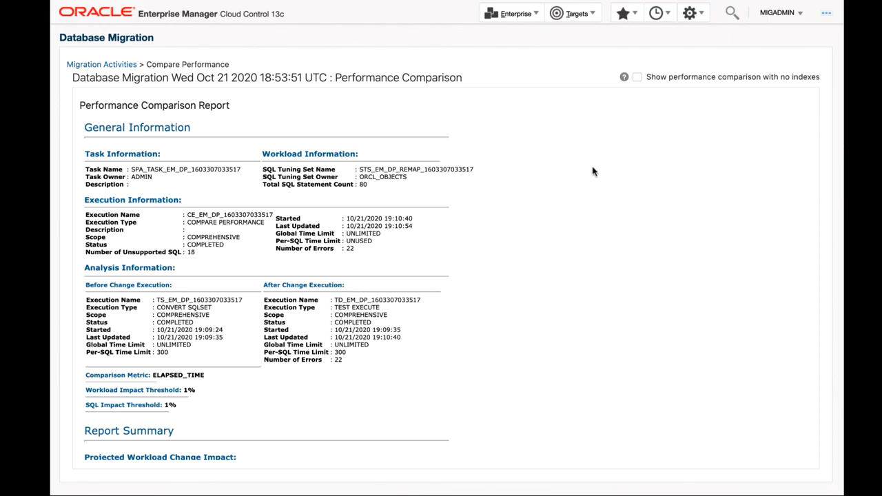
left_click(637, 78)
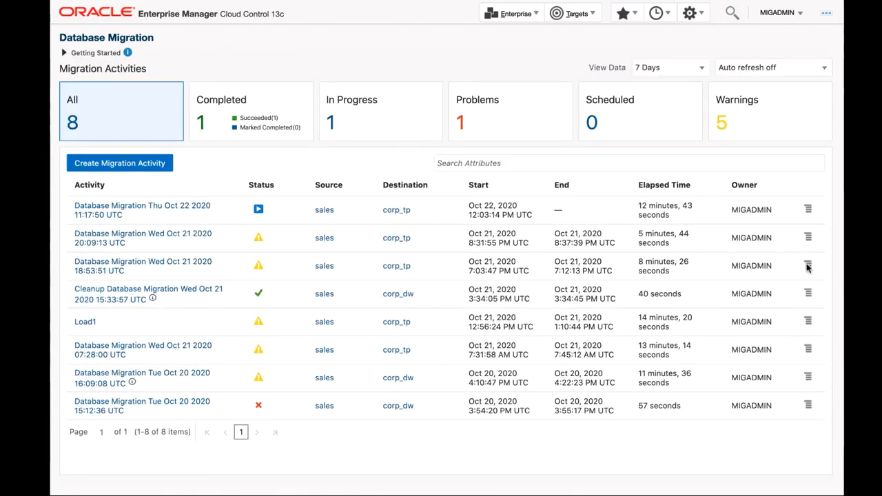
Mark the Wed Oct 21 2020 18:53:51 UTC migration as completed with the comment "Migration verified and certified as successful." and view its status notes.
left_click(808, 265)
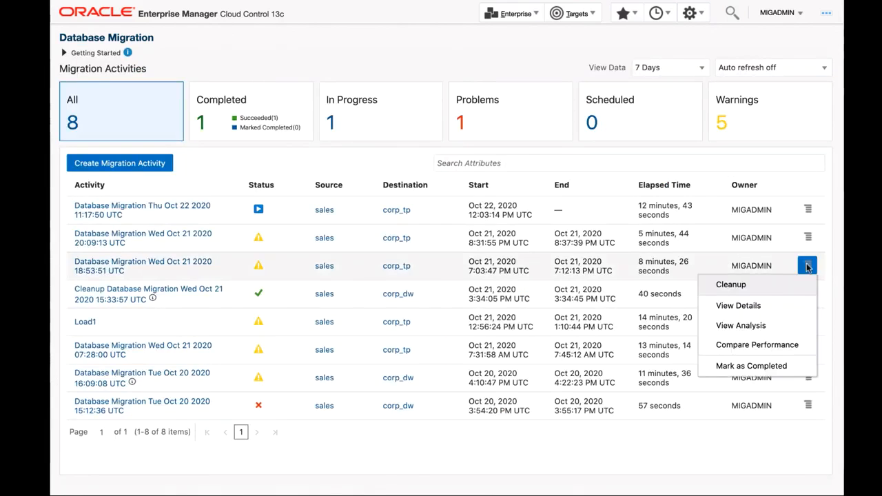
left_click(771, 367)
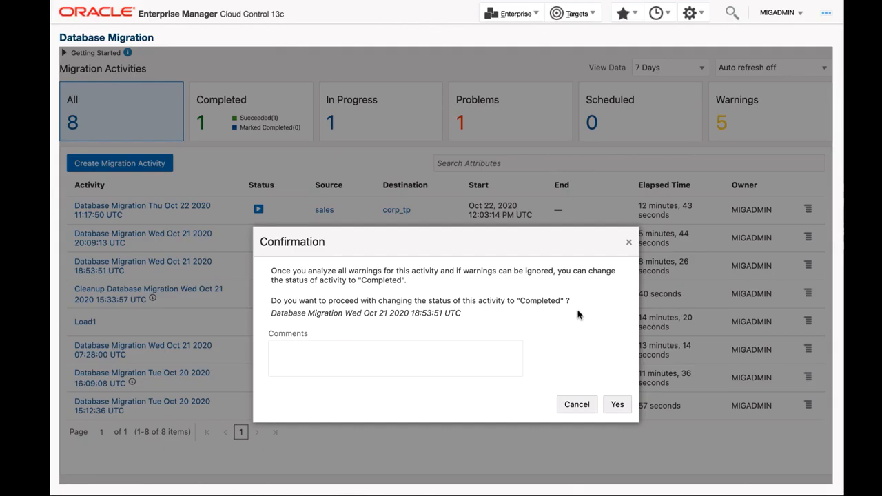
left_click(353, 352)
type("Migration verified and certified as successful.")
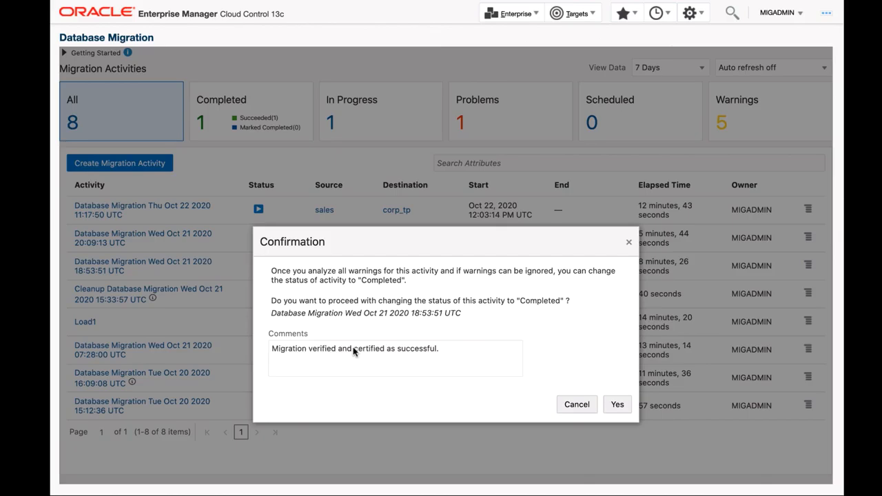
left_click(616, 405)
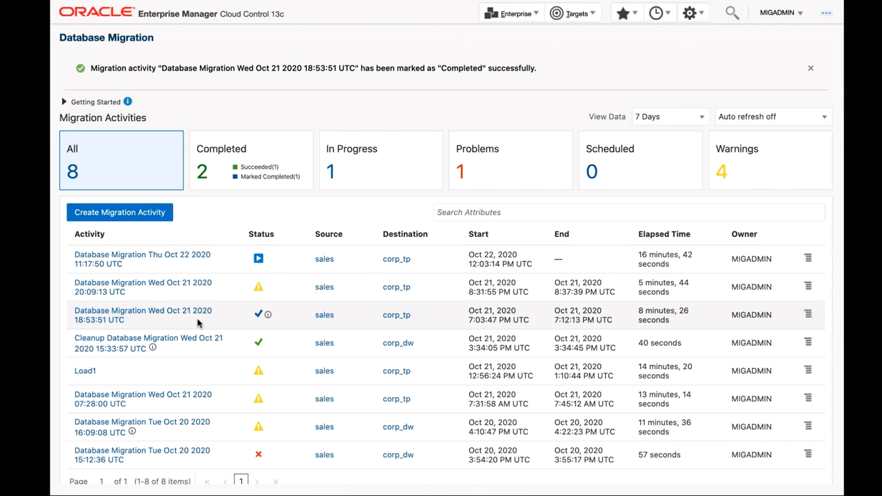
left_click(268, 315)
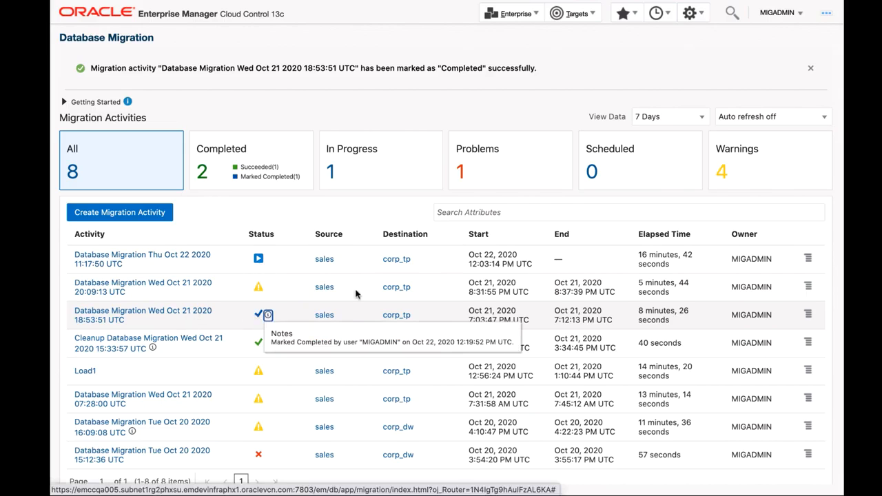